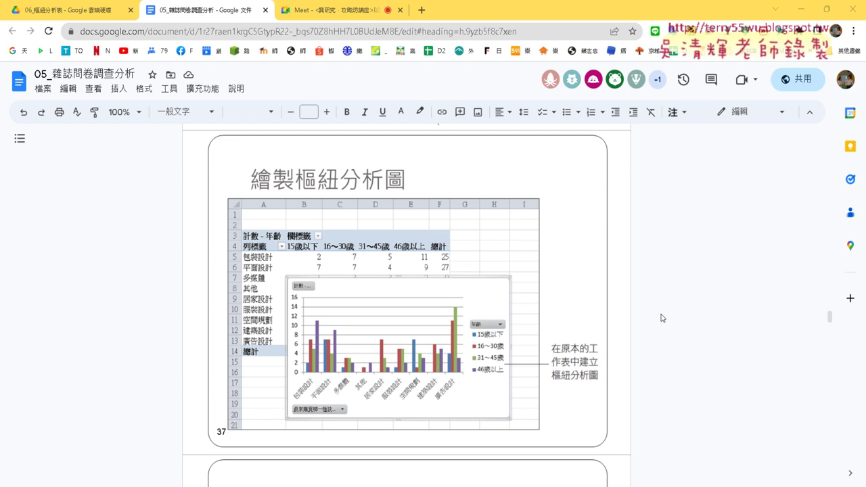
- Scroll through the tutorial's pivot-table and chart pages, then back up
{"action": "scroll", "coordinate": [662, 318], "scroll_direction": "down", "scroll_amount": 4}
{"action": "scroll", "coordinate": [661, 319], "scroll_direction": "down", "scroll_amount": 1}
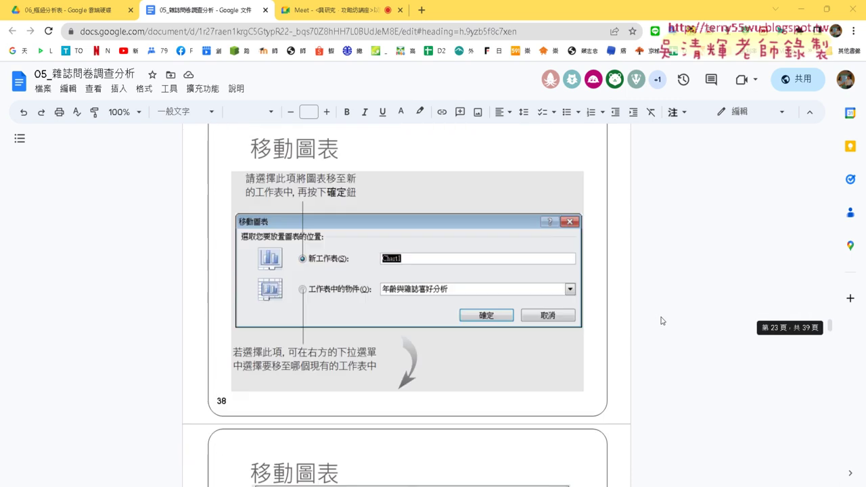
{"action": "scroll", "coordinate": [639, 303], "scroll_direction": "down", "scroll_amount": 2}
{"action": "scroll", "coordinate": [639, 304], "scroll_direction": "up", "scroll_amount": 7}
{"action": "scroll", "coordinate": [637, 303], "scroll_direction": "up", "scroll_amount": 4}
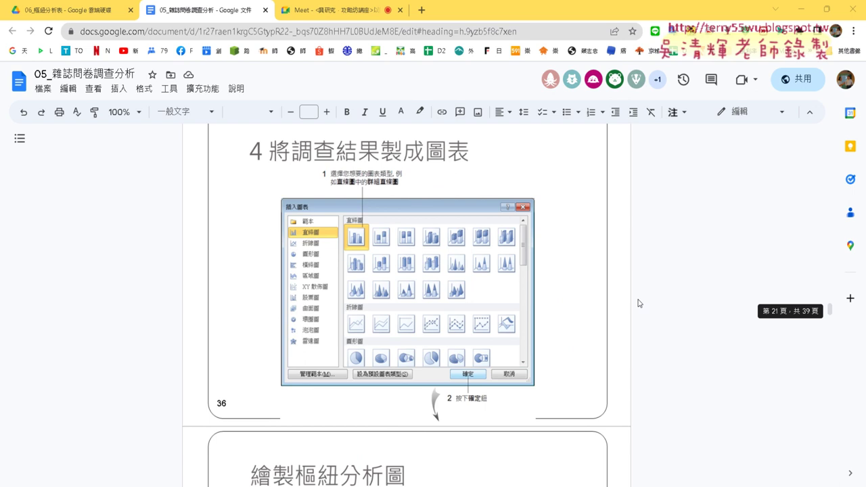
{"action": "scroll", "coordinate": [638, 304], "scroll_direction": "up", "scroll_amount": 3}
{"action": "mouse_move", "coordinate": [155, 446]}
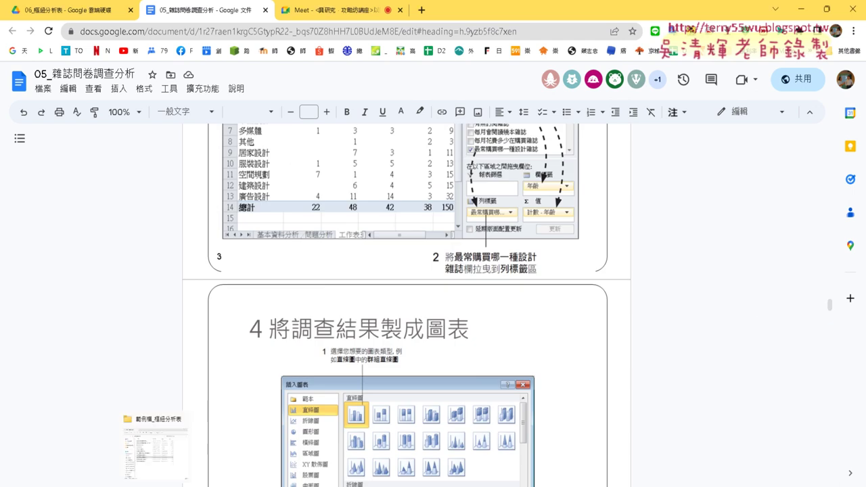
- Bring up the 問卷調查01 workbook's 年齡統計 sheet with the age pivot table and pie chart
{"action": "left_click", "coordinate": [305, 453]}
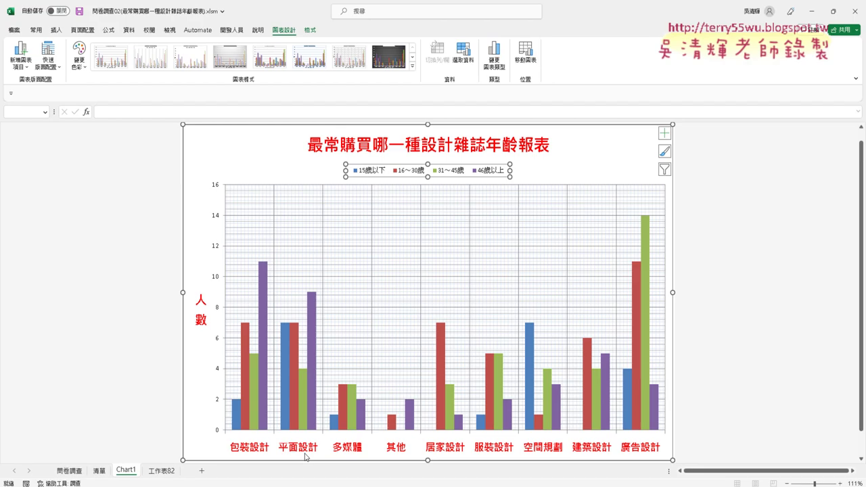
{"action": "left_click", "coordinate": [170, 473]}
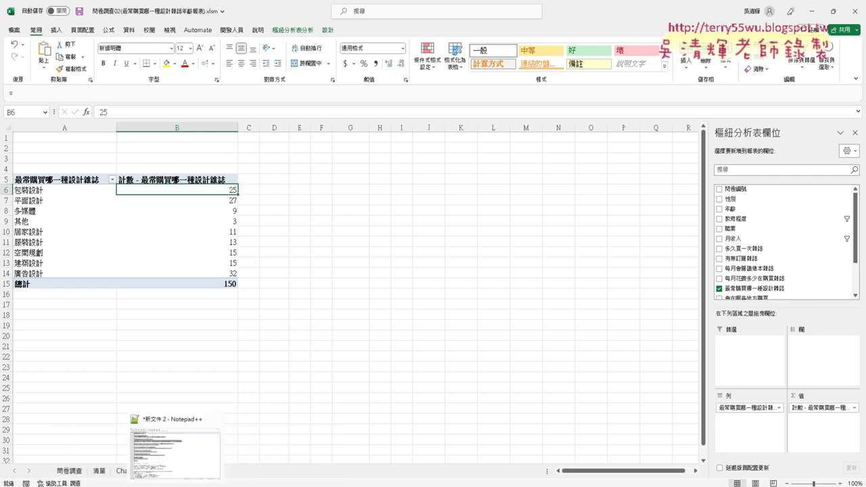
{"action": "left_click", "coordinate": [214, 451]}
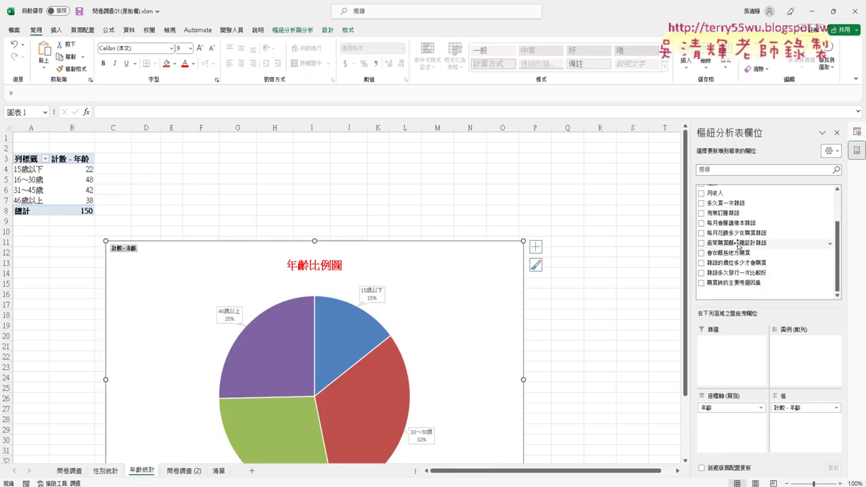
- Add 最常購買哪一種設計雜誌 as the legend series and 性別 as a report filter
{"action": "left_click_drag", "start_coordinate": [738, 243], "coordinate": [828, 357]}
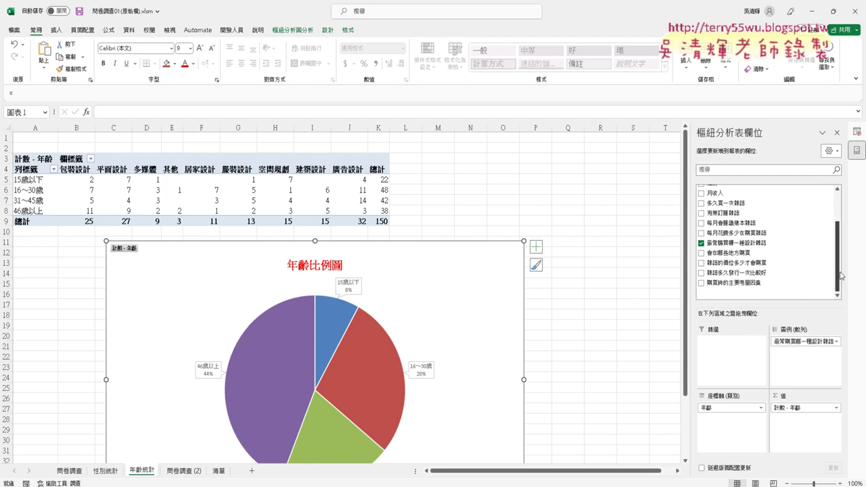
{"action": "left_click_drag", "start_coordinate": [840, 274], "coordinate": [843, 207]}
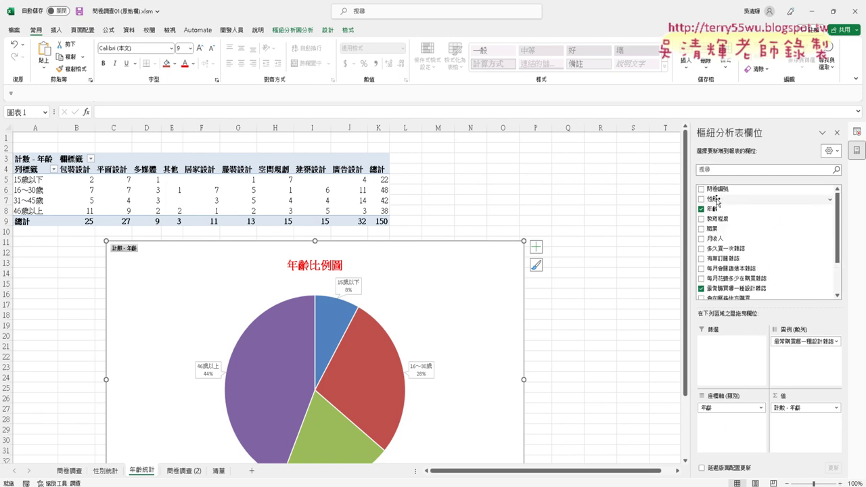
{"action": "left_click_drag", "start_coordinate": [716, 200], "coordinate": [729, 342]}
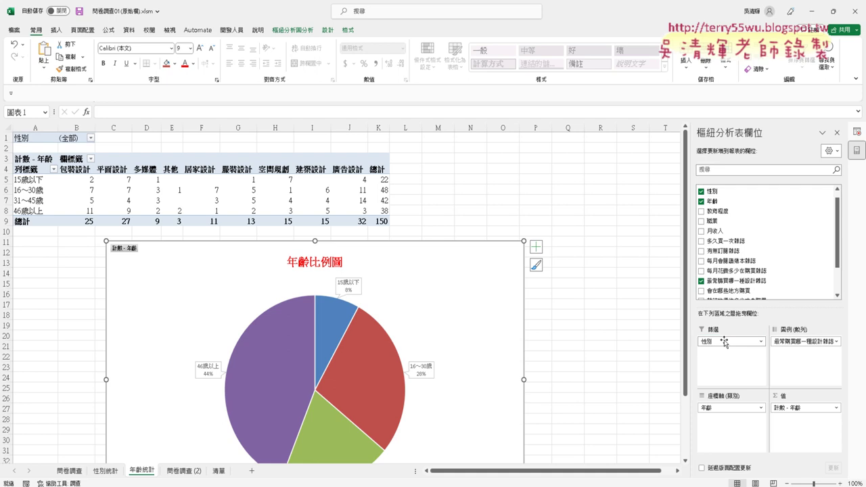
- Filter the pivot chart's 性別 field to show only 女
{"action": "left_click", "coordinate": [120, 249]}
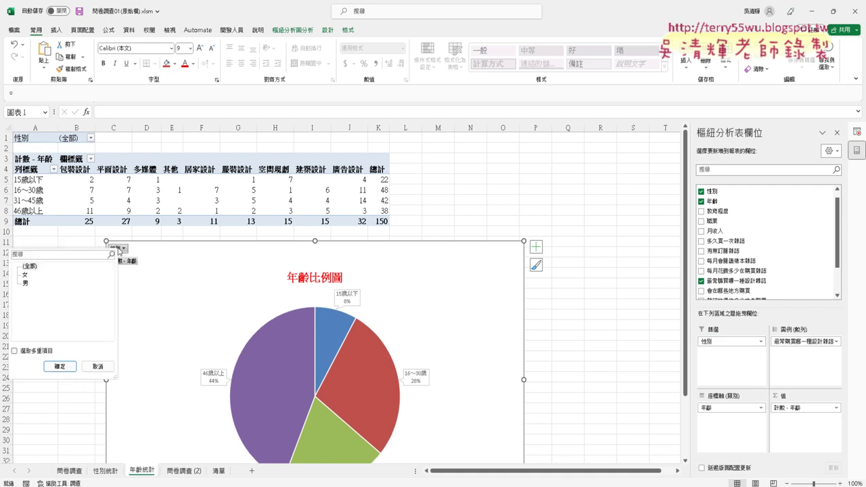
{"action": "left_click", "coordinate": [30, 268]}
{"action": "left_click", "coordinate": [25, 274]}
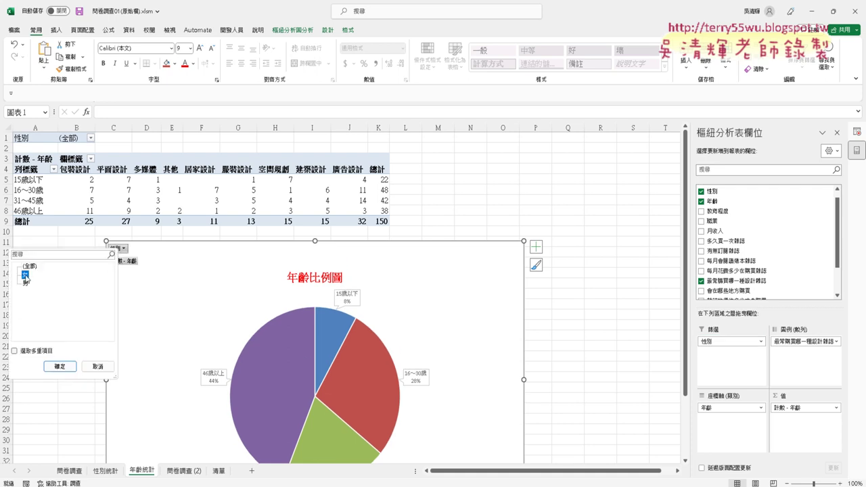
{"action": "left_click", "coordinate": [60, 368]}
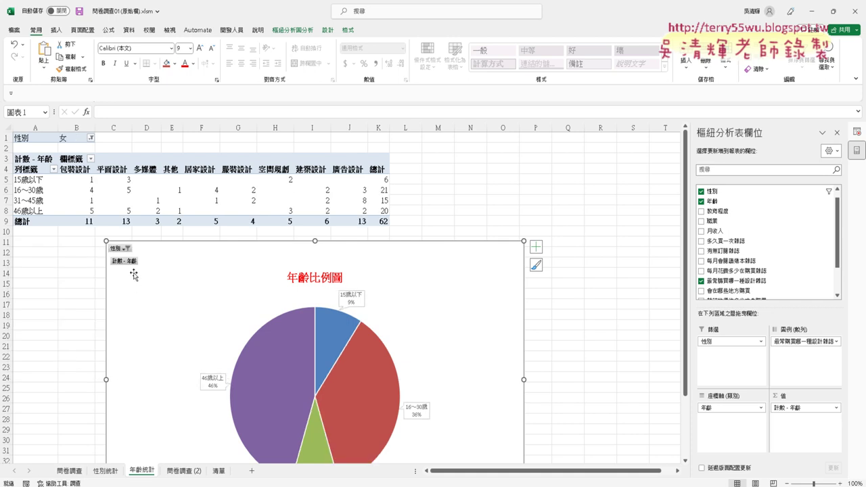
- Switch the 性別 filter to 男 and scroll down to the pie chart
{"action": "left_click", "coordinate": [121, 249]}
{"action": "left_click", "coordinate": [27, 281]}
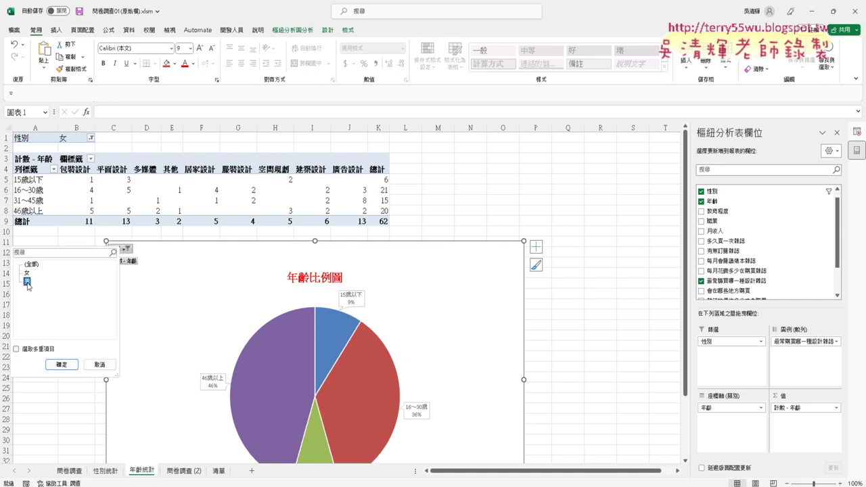
{"action": "left_click", "coordinate": [61, 364]}
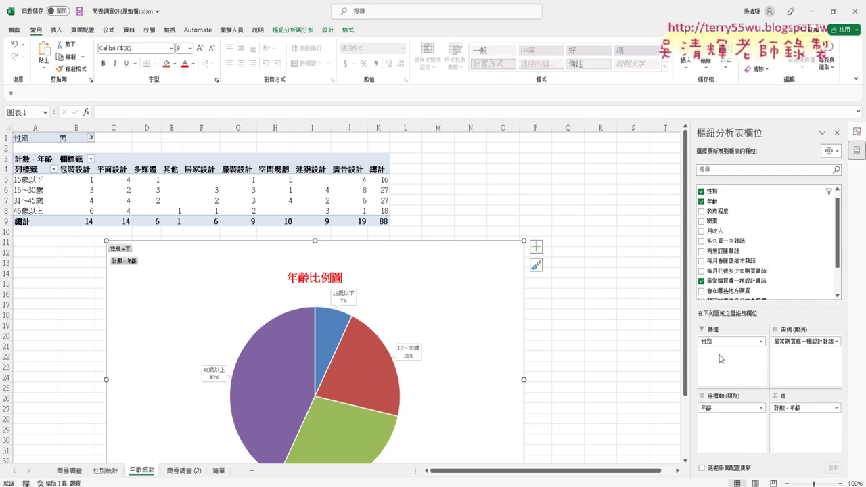
{"action": "scroll", "coordinate": [560, 325], "scroll_direction": "down", "scroll_amount": 1}
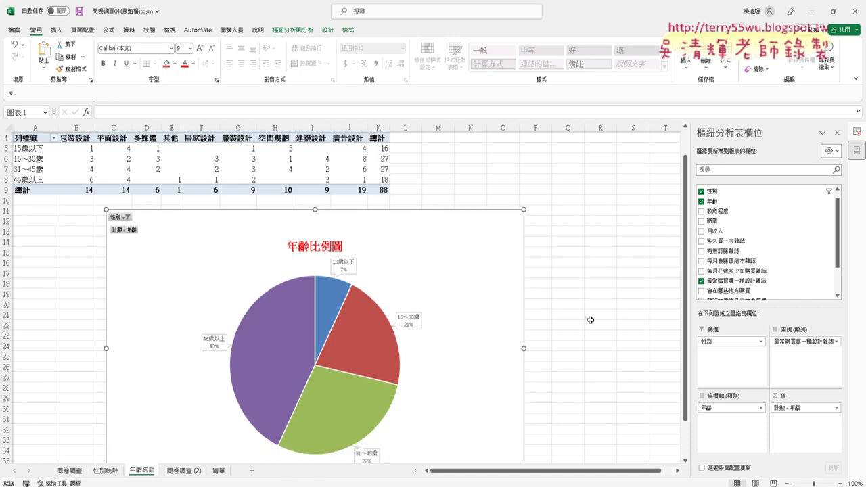
{"action": "scroll", "coordinate": [588, 318], "scroll_direction": "down", "scroll_amount": 1}
{"action": "scroll", "coordinate": [592, 318], "scroll_direction": "down", "scroll_amount": 1}
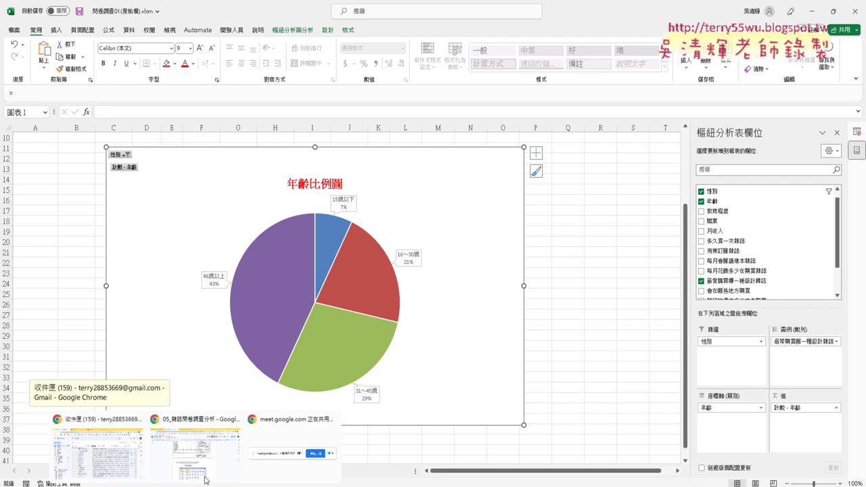
- Review tutorial pages 39–41 on moving the pivot chart to Chart1 and resizing its text
{"action": "left_click", "coordinate": [194, 447]}
{"action": "scroll", "coordinate": [601, 270], "scroll_direction": "down", "scroll_amount": 5}
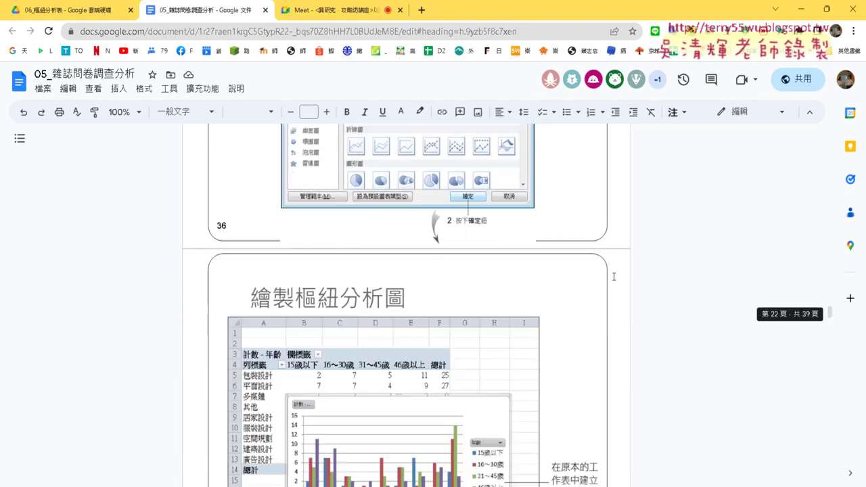
{"action": "scroll", "coordinate": [602, 271], "scroll_direction": "down", "scroll_amount": 5}
{"action": "scroll", "coordinate": [606, 274], "scroll_direction": "down", "scroll_amount": 5}
{"action": "scroll", "coordinate": [612, 276], "scroll_direction": "down", "scroll_amount": 5}
{"action": "scroll", "coordinate": [614, 277], "scroll_direction": "down", "scroll_amount": 3}
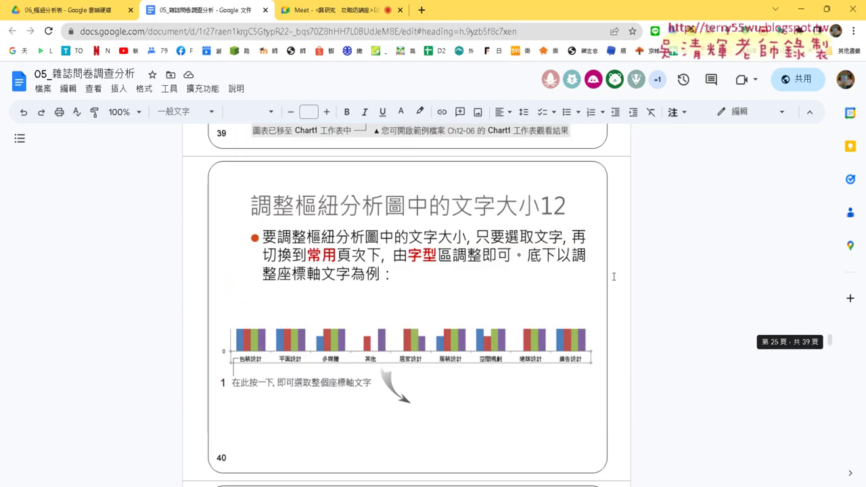
{"action": "scroll", "coordinate": [613, 277], "scroll_direction": "down", "scroll_amount": 2}
{"action": "scroll", "coordinate": [613, 276], "scroll_direction": "down", "scroll_amount": 2}
{"action": "scroll", "coordinate": [614, 277], "scroll_direction": "down", "scroll_amount": 2}
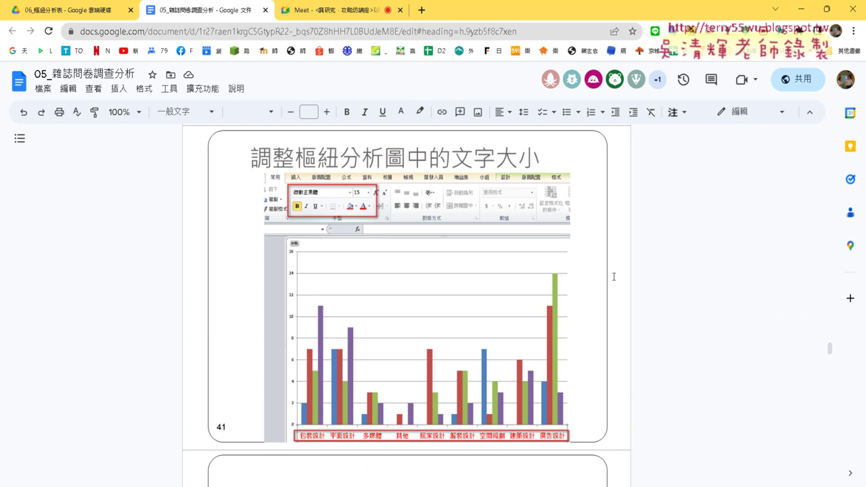
{"action": "scroll", "coordinate": [613, 277], "scroll_direction": "up", "scroll_amount": 3}
{"action": "scroll", "coordinate": [613, 277], "scroll_direction": "up", "scroll_amount": 2}
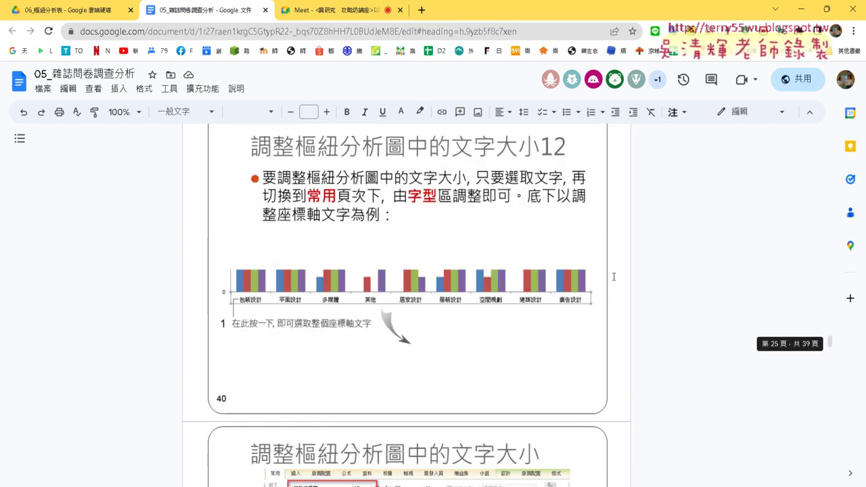
{"action": "scroll", "coordinate": [613, 276], "scroll_direction": "up", "scroll_amount": 2}
{"action": "scroll", "coordinate": [613, 277], "scroll_direction": "up", "scroll_amount": 2}
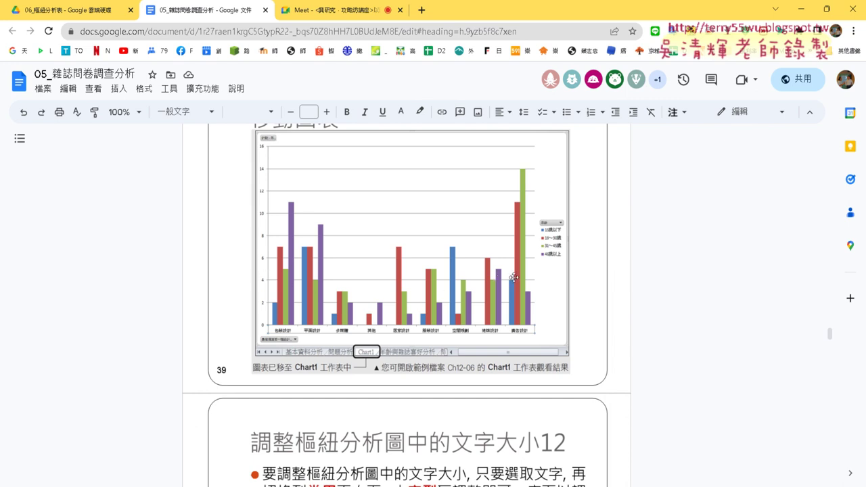
{"action": "mouse_move", "coordinate": [267, 483]}
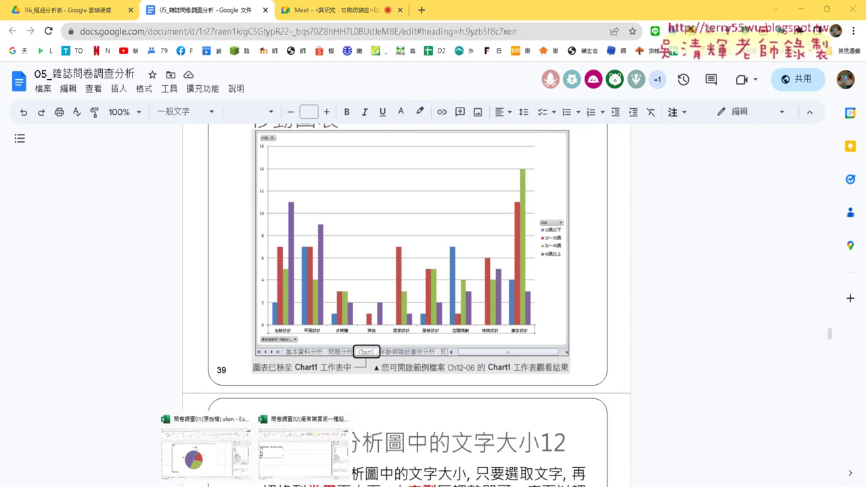
- Show the Chart1 sheet of 問卷調查02 with the magazine-by-age column chart, chart deselected
{"action": "left_click", "coordinate": [297, 446]}
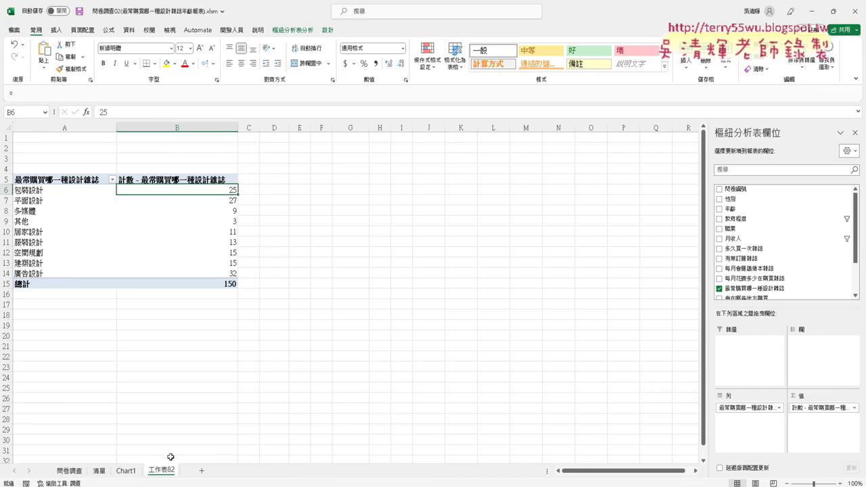
{"action": "left_click", "coordinate": [128, 471]}
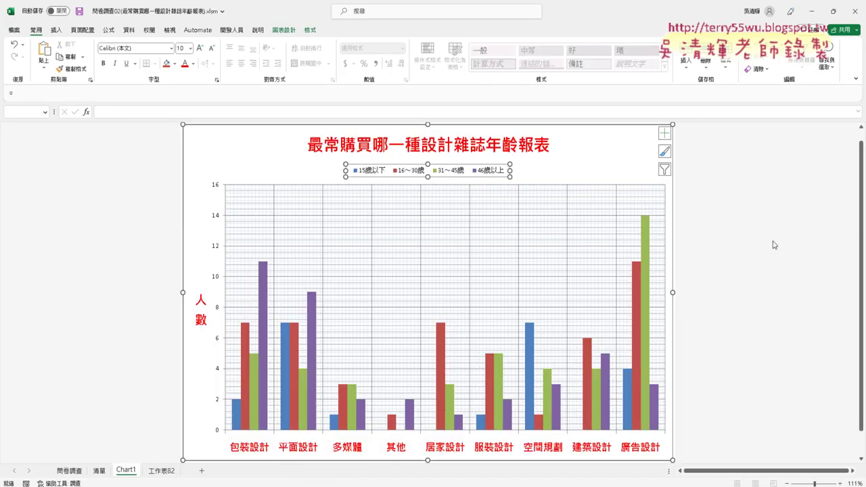
{"action": "left_click", "coordinate": [735, 279]}
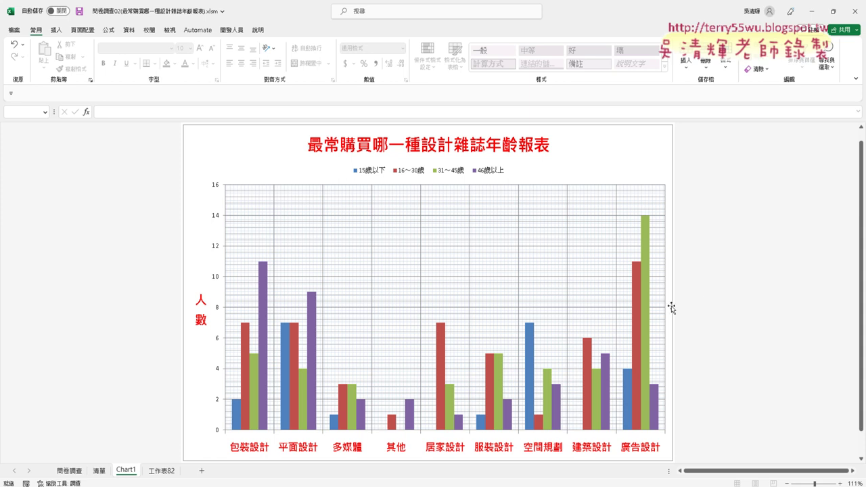
- Switch the Chart1 magazine chart to the Stacked Column chart type
{"action": "right_click", "coordinate": [604, 205]}
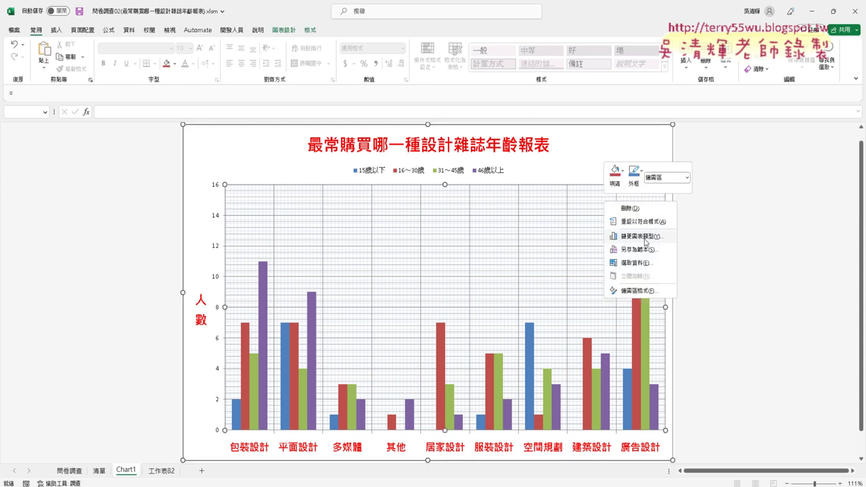
{"action": "left_click", "coordinate": [643, 236]}
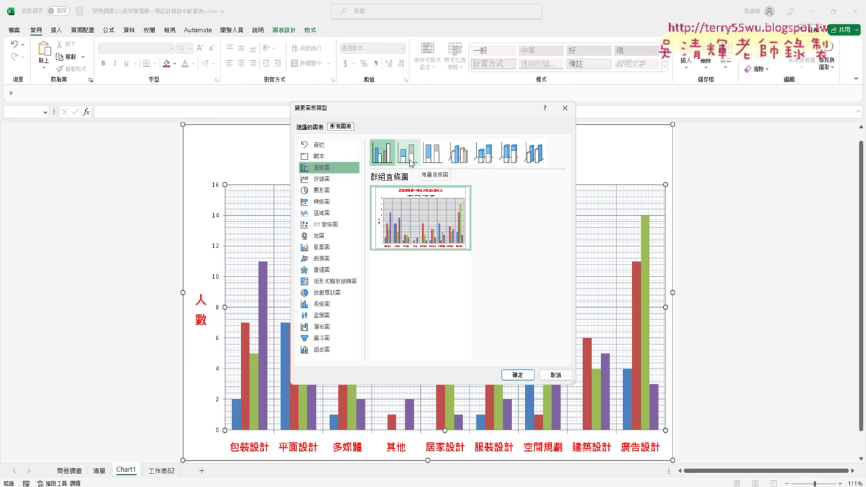
{"action": "left_click", "coordinate": [409, 160]}
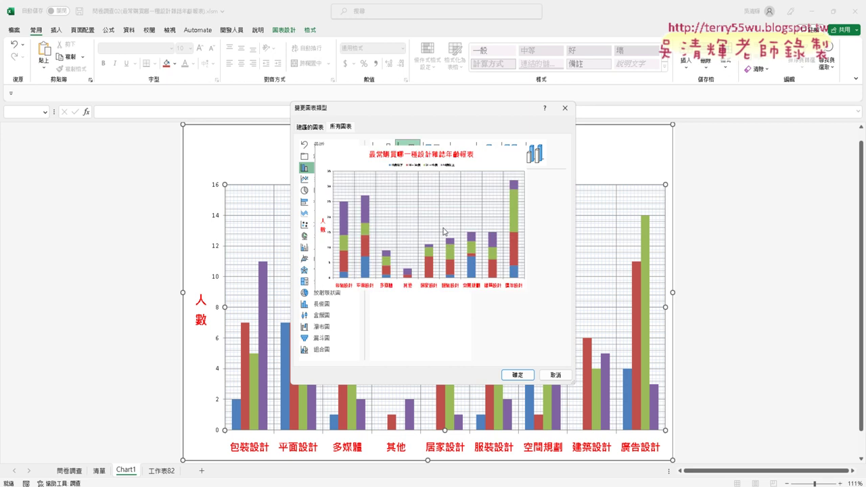
{"action": "mouse_move", "coordinate": [458, 247]}
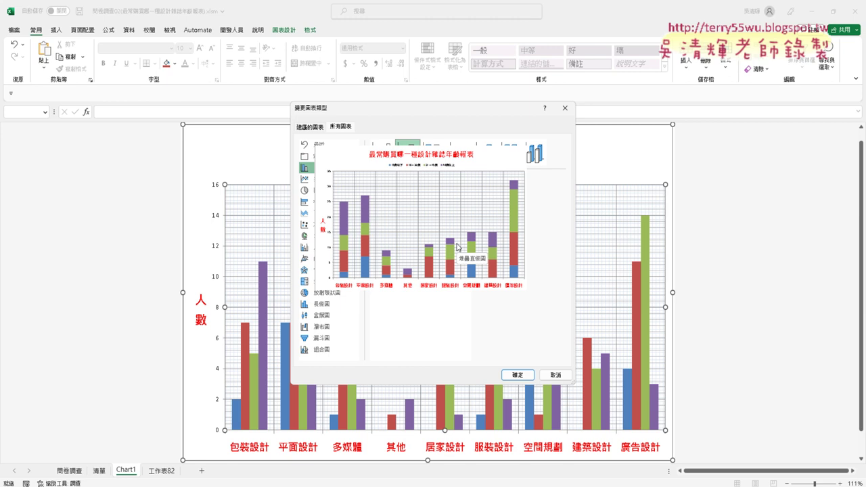
{"action": "left_click", "coordinate": [517, 374]}
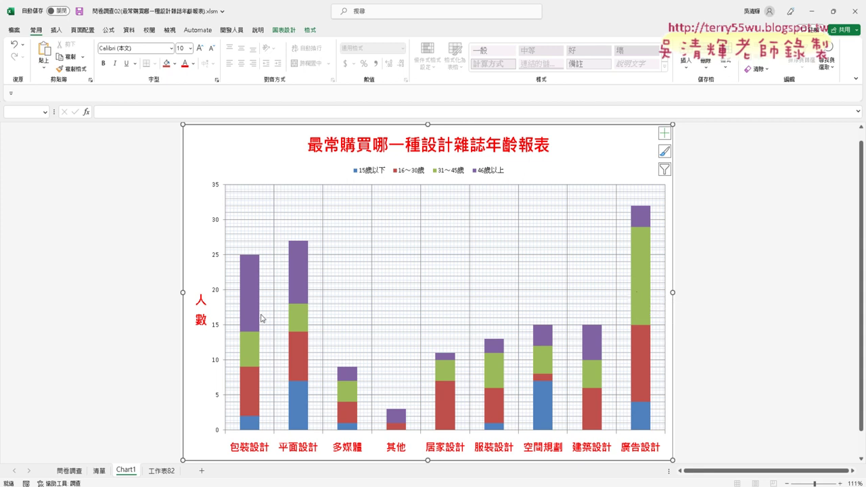
- In Change Chart Type, compare Stacked with 100% Stacked Column and leave 百分比堆疊直條圖 selected
{"action": "right_click", "coordinate": [422, 210]}
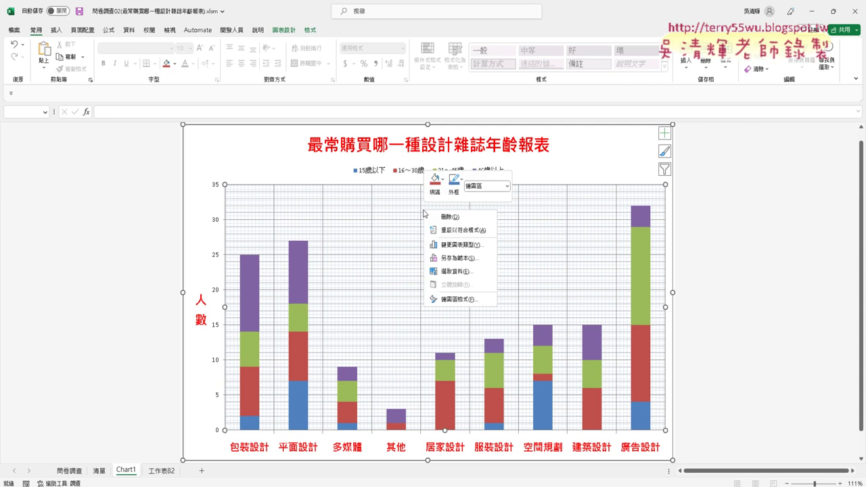
{"action": "left_click", "coordinate": [454, 246]}
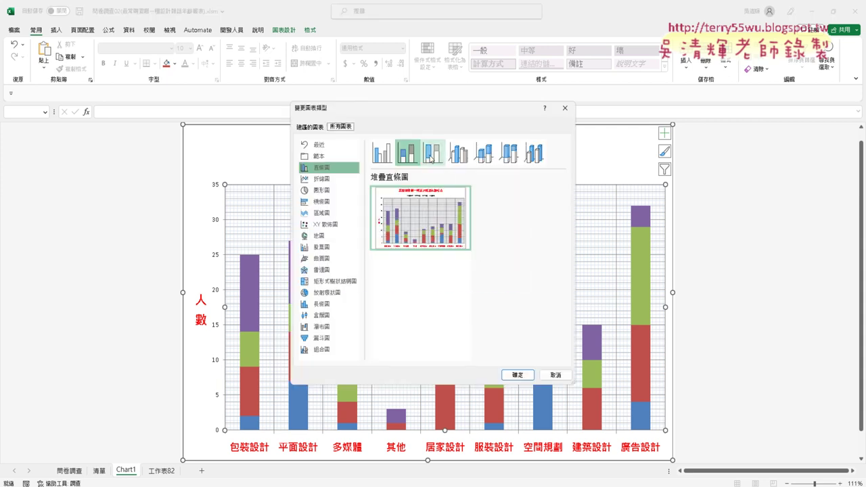
{"action": "left_click", "coordinate": [430, 157]}
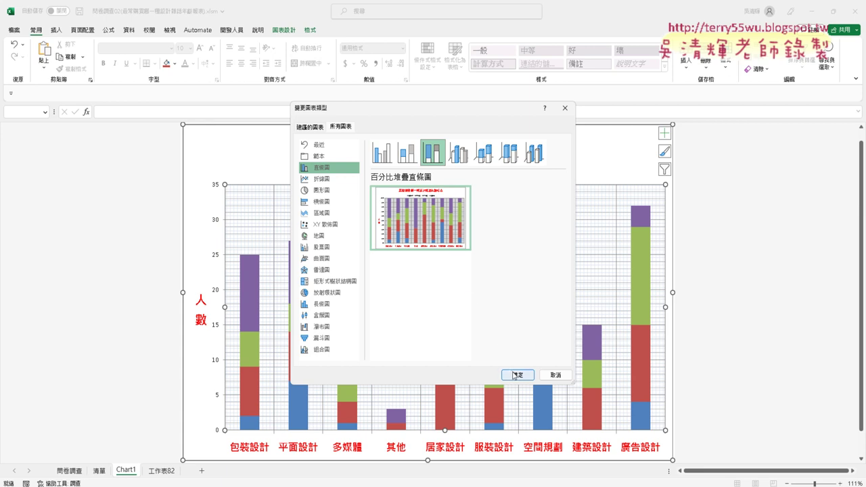
{"action": "left_click", "coordinate": [408, 154]}
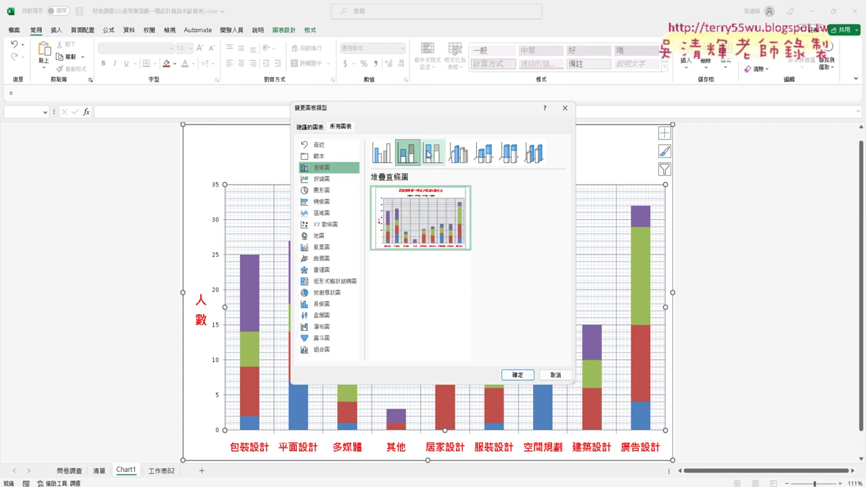
{"action": "left_click", "coordinate": [436, 154]}
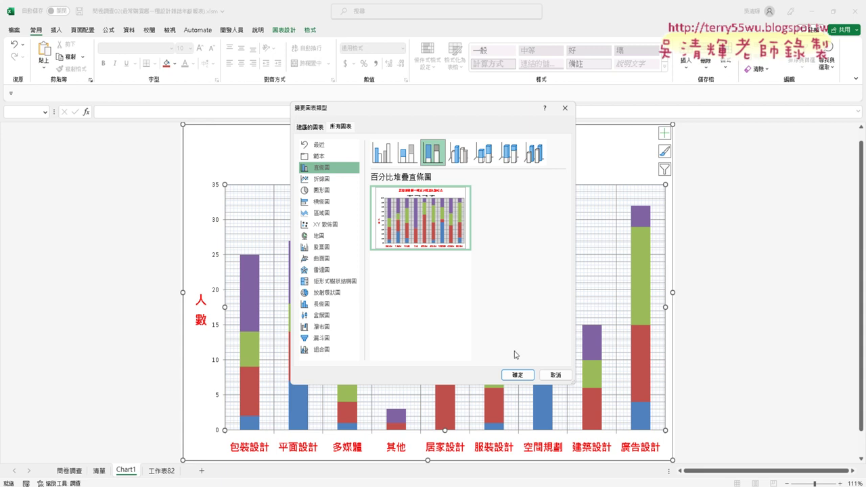
- Apply the 100% Stacked Column type, then switch to the 問卷調查01 workbook
{"action": "left_click", "coordinate": [522, 373]}
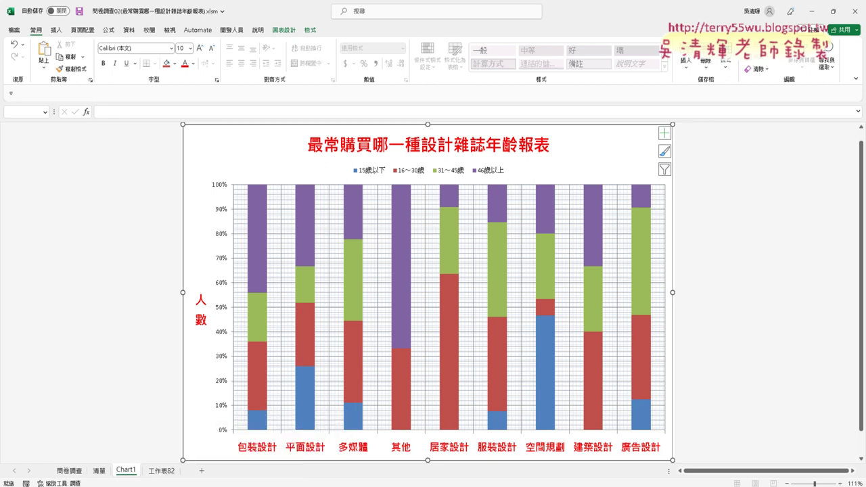
{"action": "left_click", "coordinate": [230, 465]}
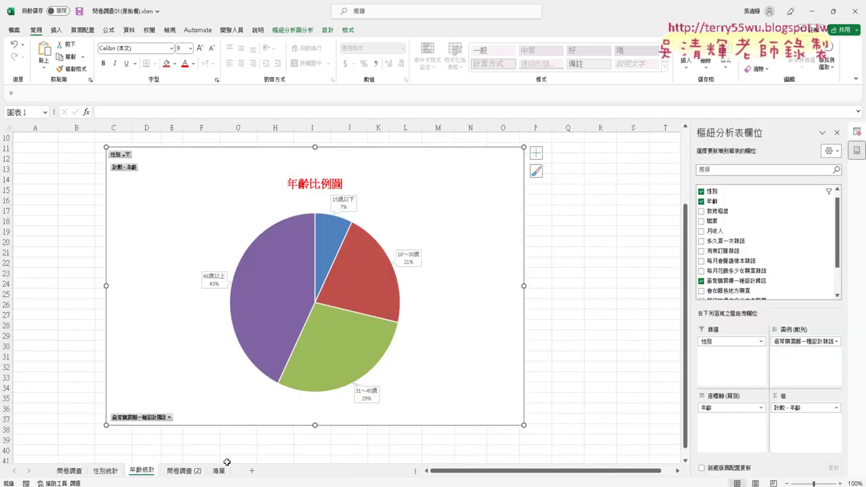
- Show the 問卷調查 (2) VLOOKUP data sheet and close the Record Actions pane
{"action": "left_click", "coordinate": [184, 472]}
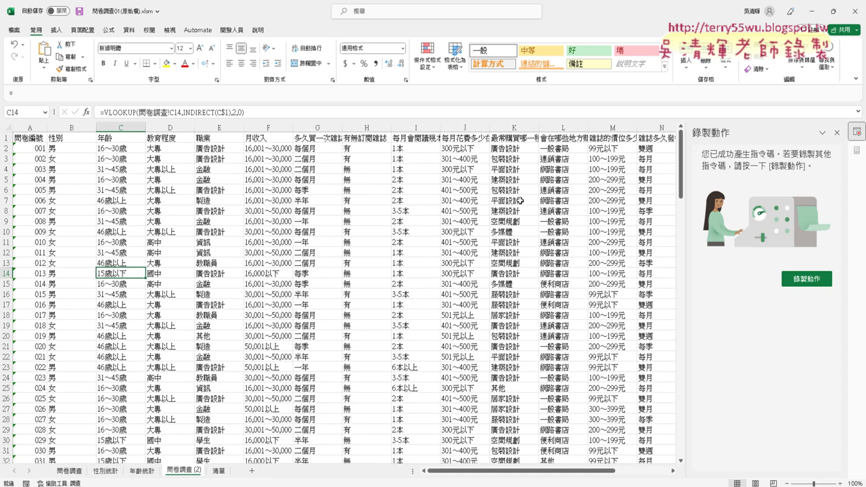
{"action": "left_click", "coordinate": [836, 133]}
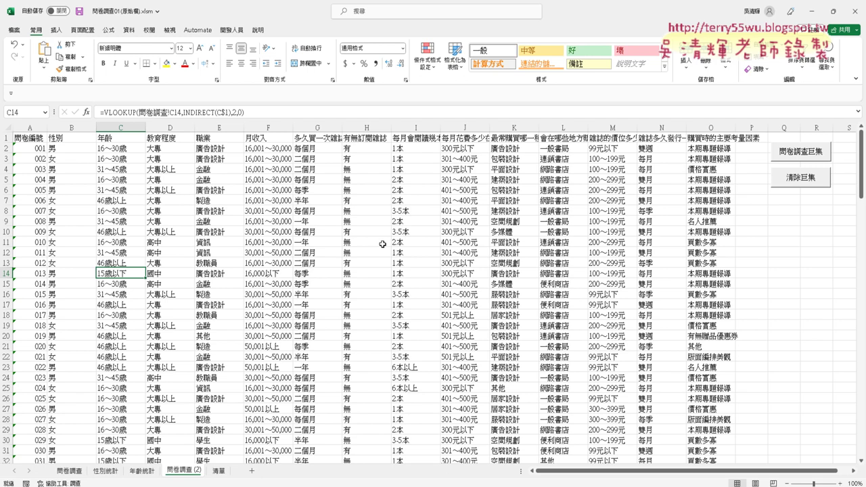
- Show the Insert ribbon, compare coded 問卷調查 with decoded 問卷調查 (2), and select row 1
{"action": "left_click", "coordinate": [56, 31]}
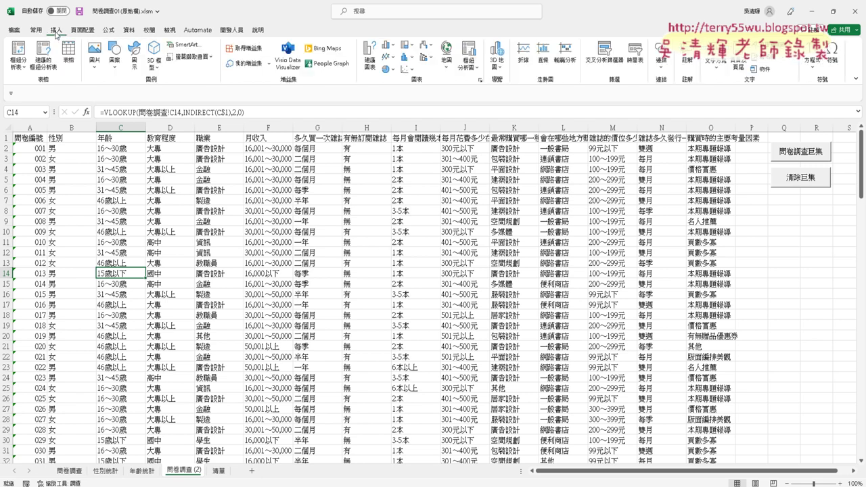
{"action": "left_click", "coordinate": [75, 473]}
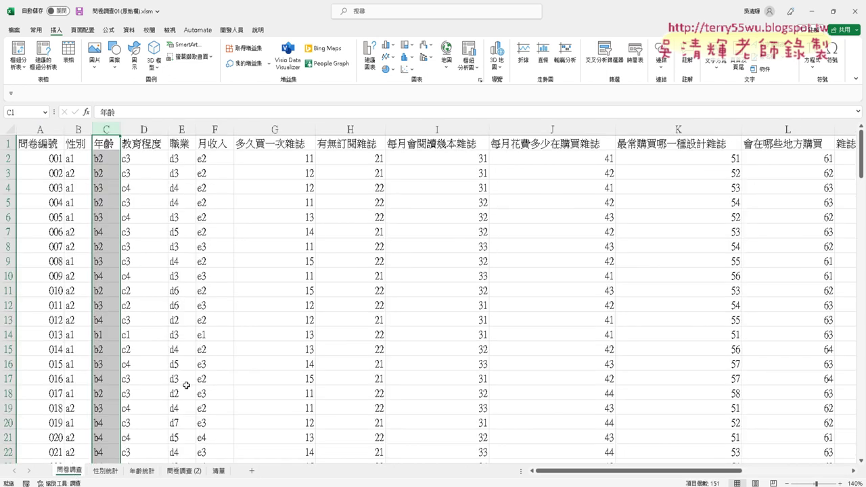
{"action": "left_click", "coordinate": [177, 472]}
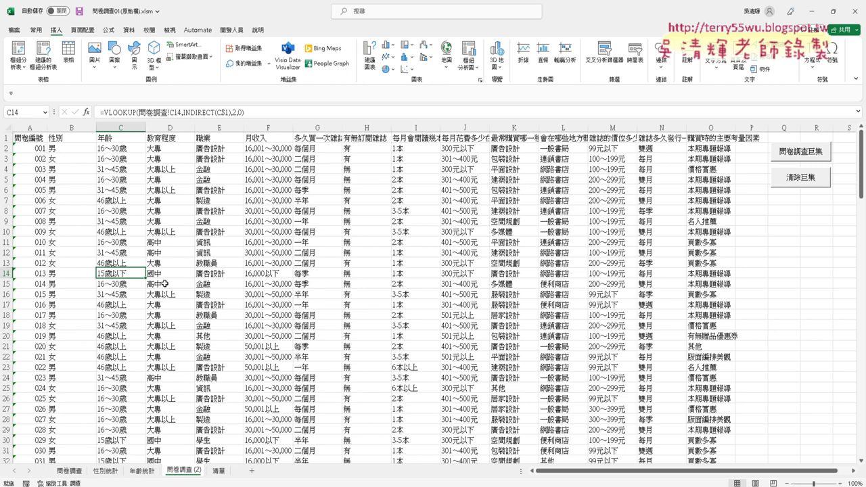
{"action": "left_click", "coordinate": [7, 137]}
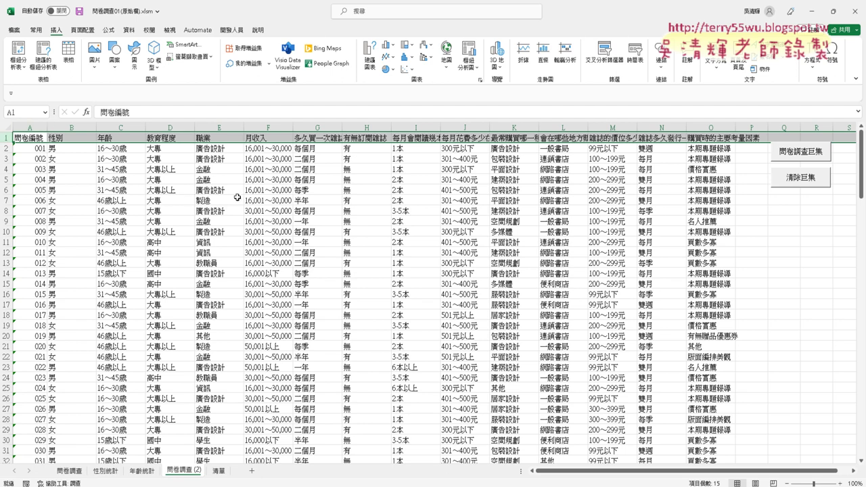
- Select columns B to F (性別 through 月收入), then return to the 問卷調查02 chart workbook
{"action": "left_click", "coordinate": [62, 126]}
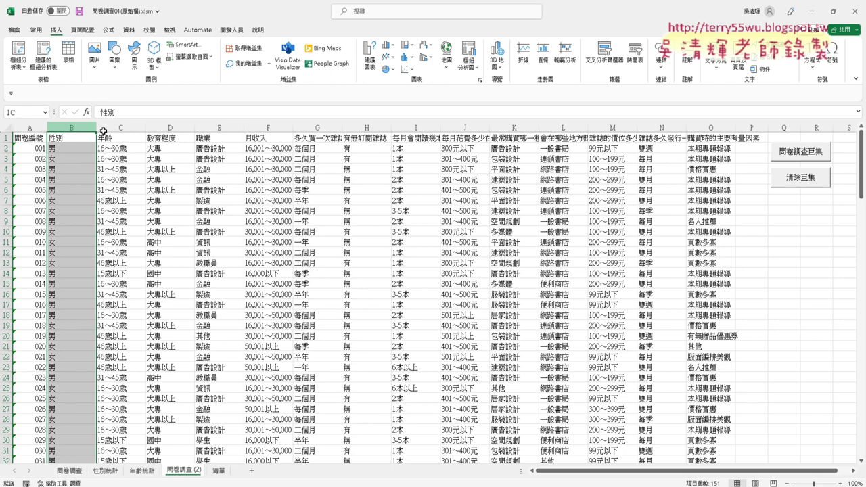
{"action": "left_click_drag", "start_coordinate": [103, 131], "coordinate": [249, 144]}
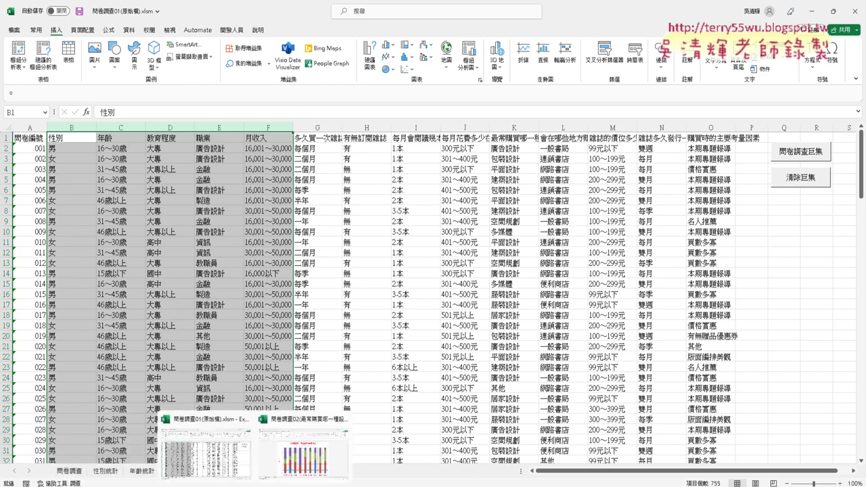
{"action": "left_click", "coordinate": [291, 465]}
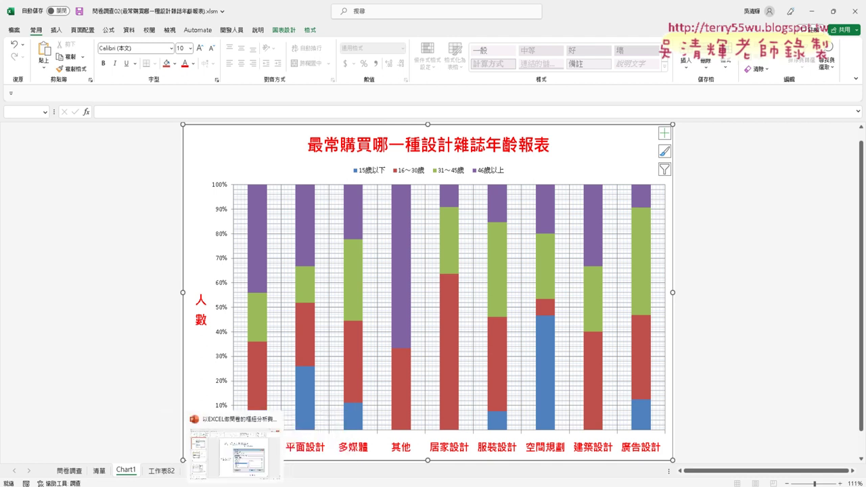
- Scroll the PowerPoint lecture deck to slide 1, then bring up the Google Meet tab in Chrome
{"action": "left_click", "coordinate": [223, 466]}
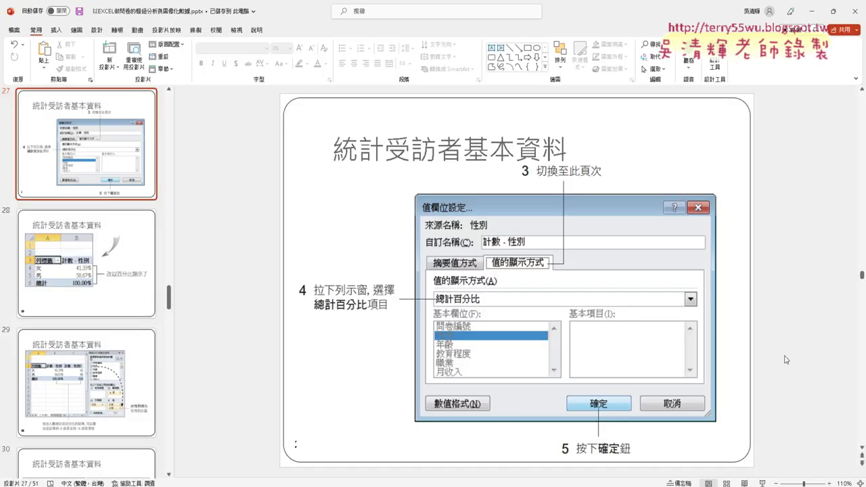
{"action": "left_click_drag", "start_coordinate": [861, 276], "coordinate": [861, 98]}
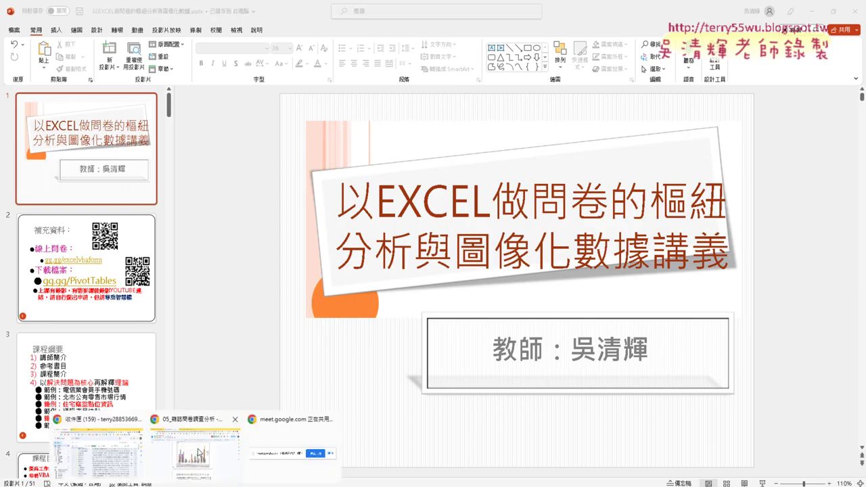
{"action": "left_click", "coordinate": [200, 452]}
{"action": "left_click", "coordinate": [317, 9]}
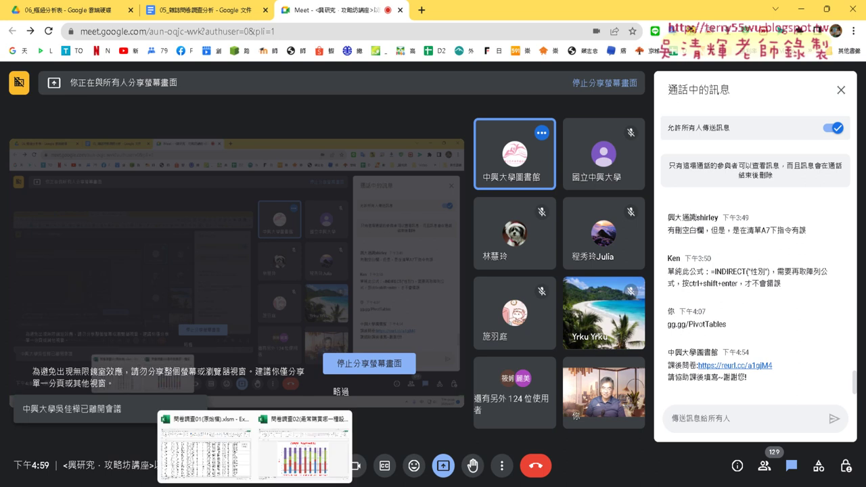
{"action": "left_click", "coordinate": [316, 454]}
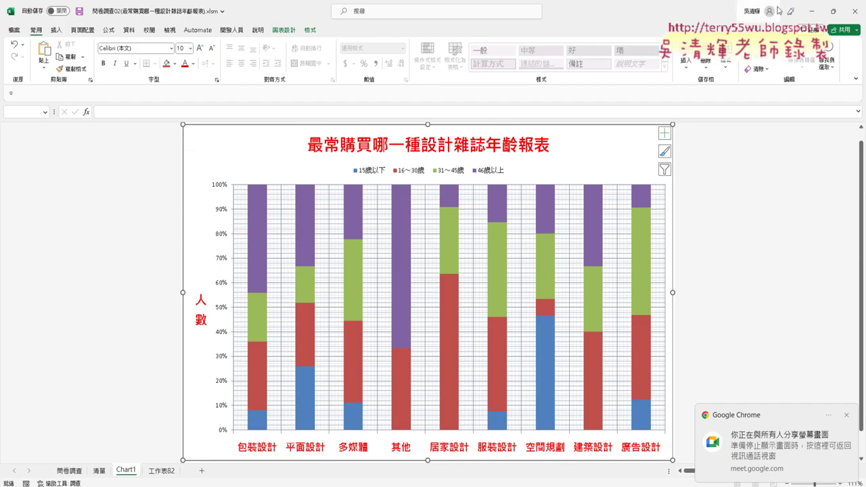
{"action": "left_click", "coordinate": [811, 11]}
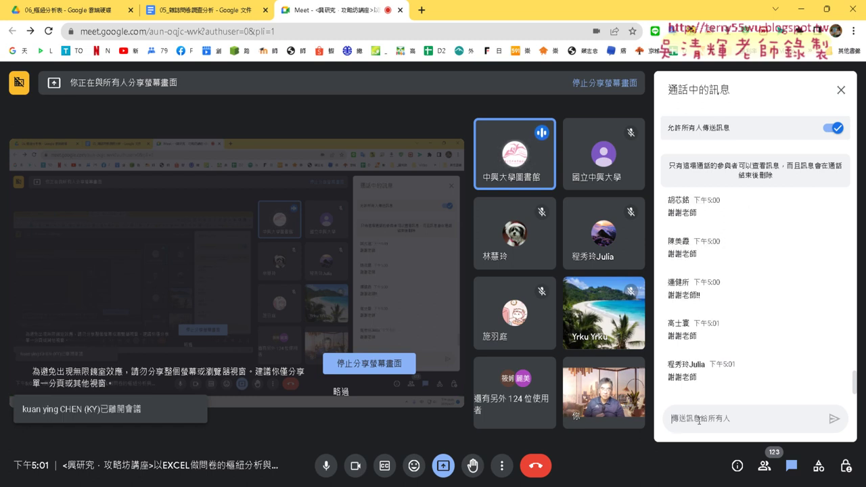
- Focus the call chat box, then switch off the camera and mute the microphone
{"action": "left_click", "coordinate": [698, 420]}
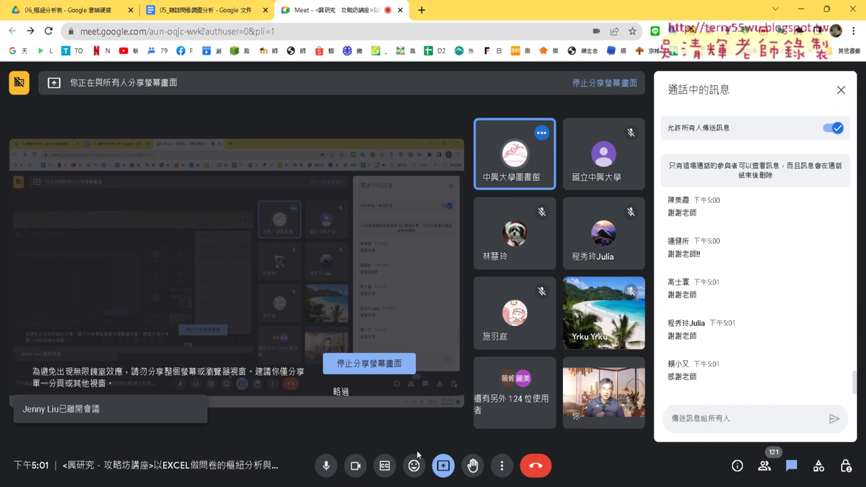
{"action": "left_click", "coordinate": [355, 468]}
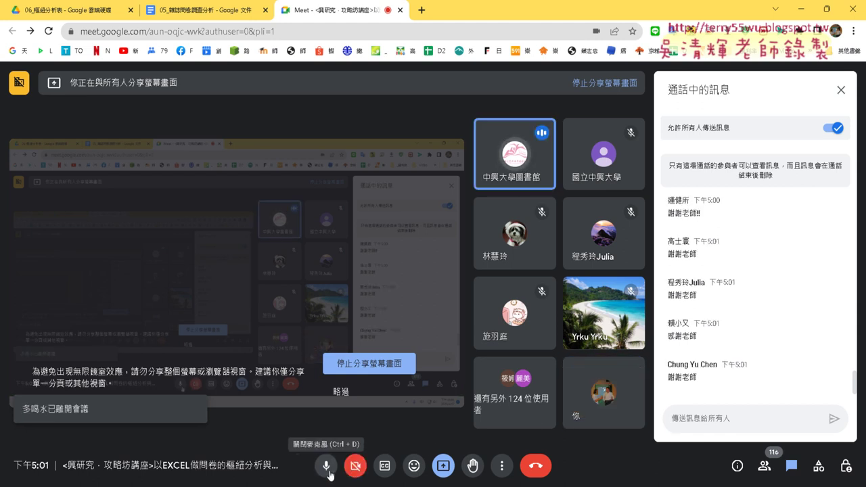
{"action": "left_click", "coordinate": [329, 474]}
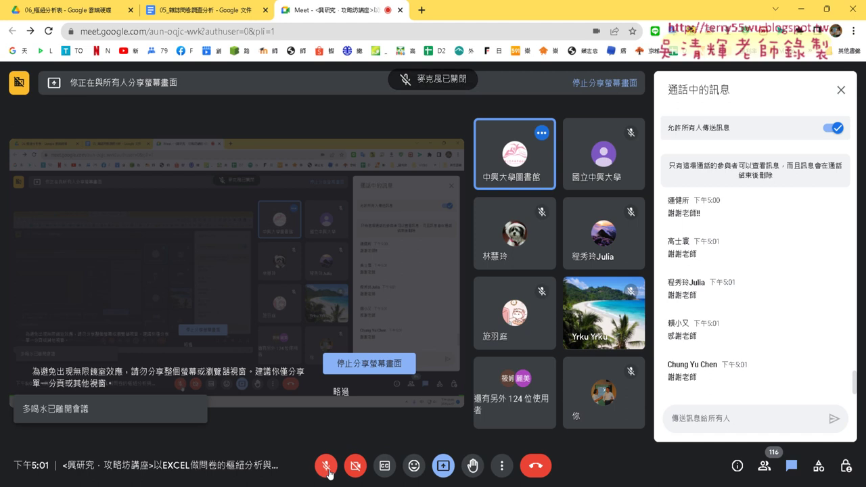